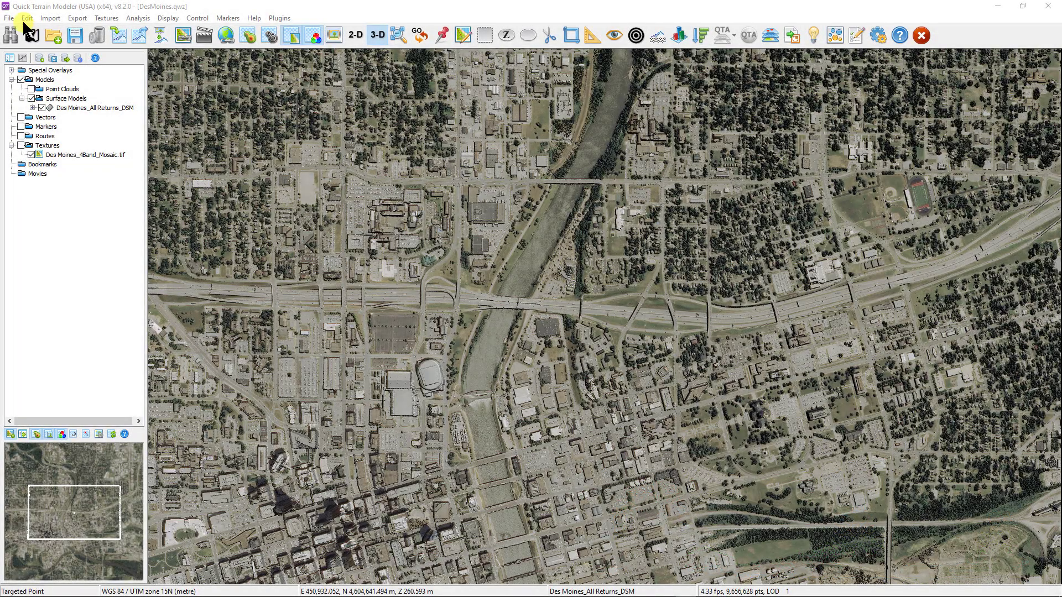
Open Convert Coordinate System for the Des Moines model and show the target WGS 84 presets
{"action": "left_click", "coordinate": [25, 19]}
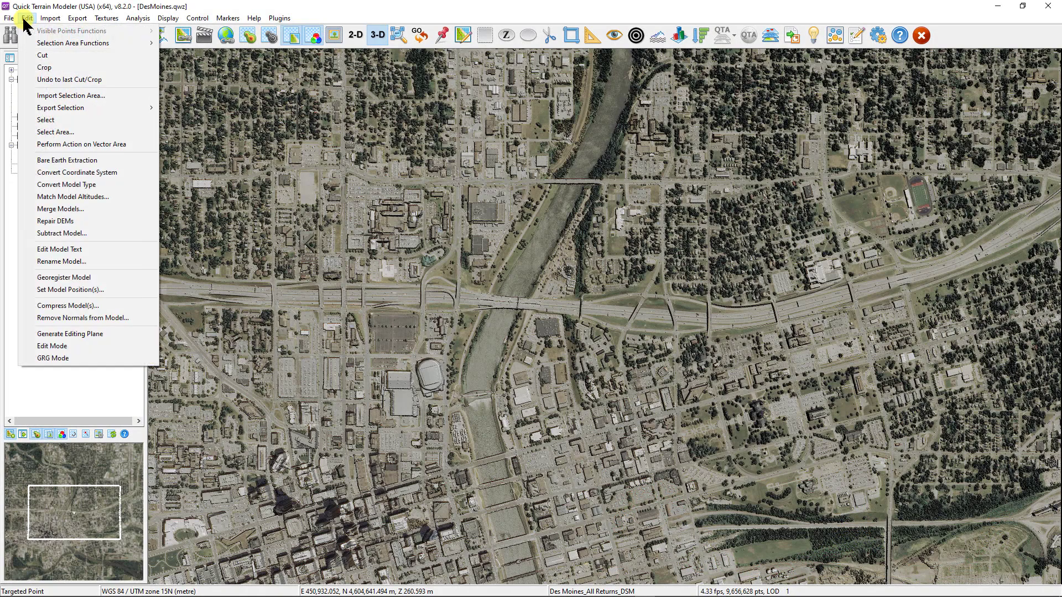
{"action": "left_click", "coordinate": [54, 172]}
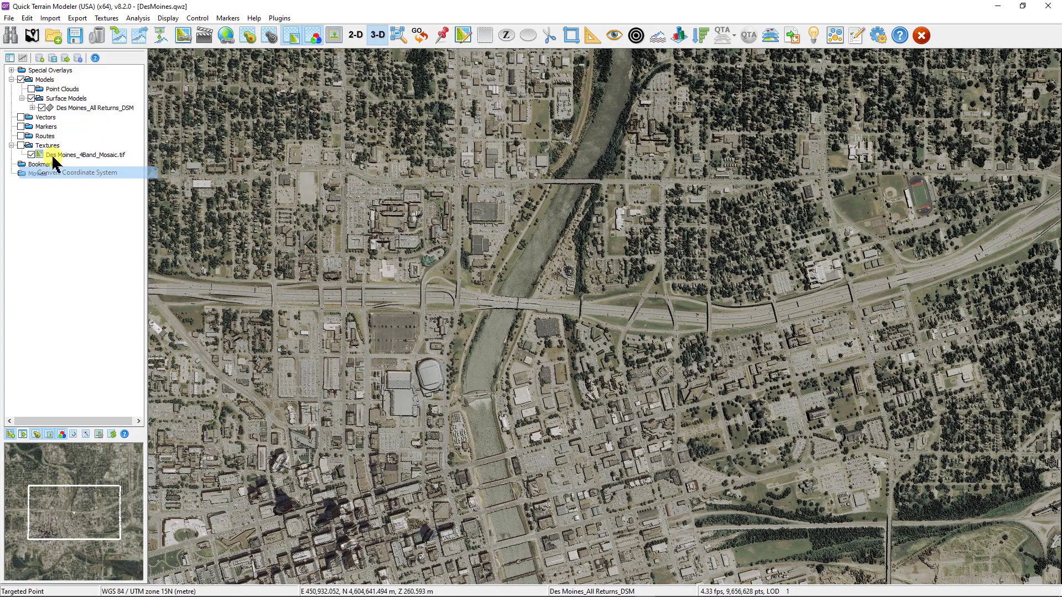
{"action": "left_click_drag", "start_coordinate": [114, 29], "coordinate": [274, 85]}
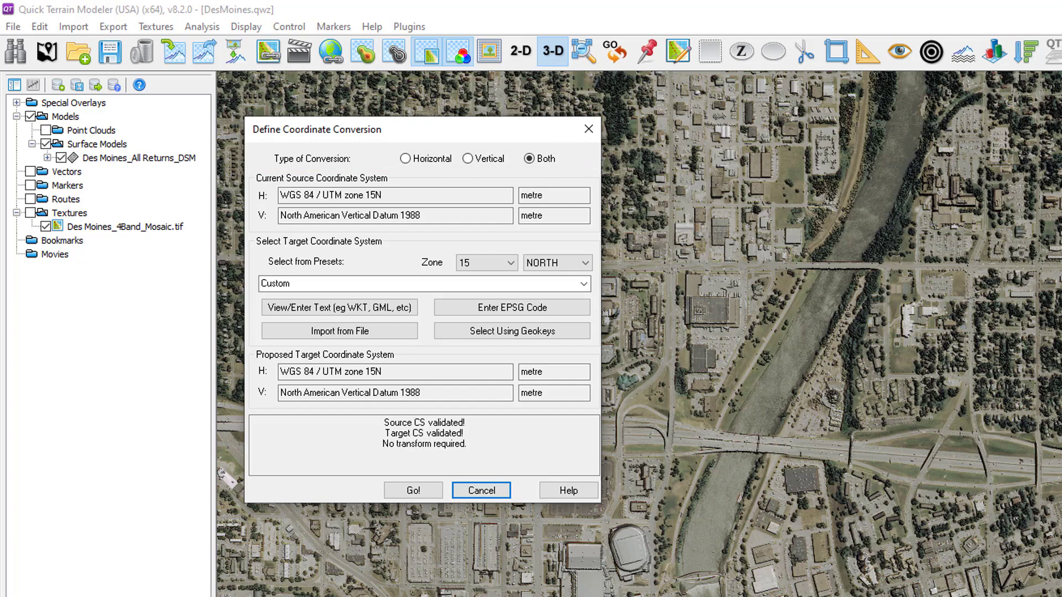
{"action": "key", "text": "alt+Down"}
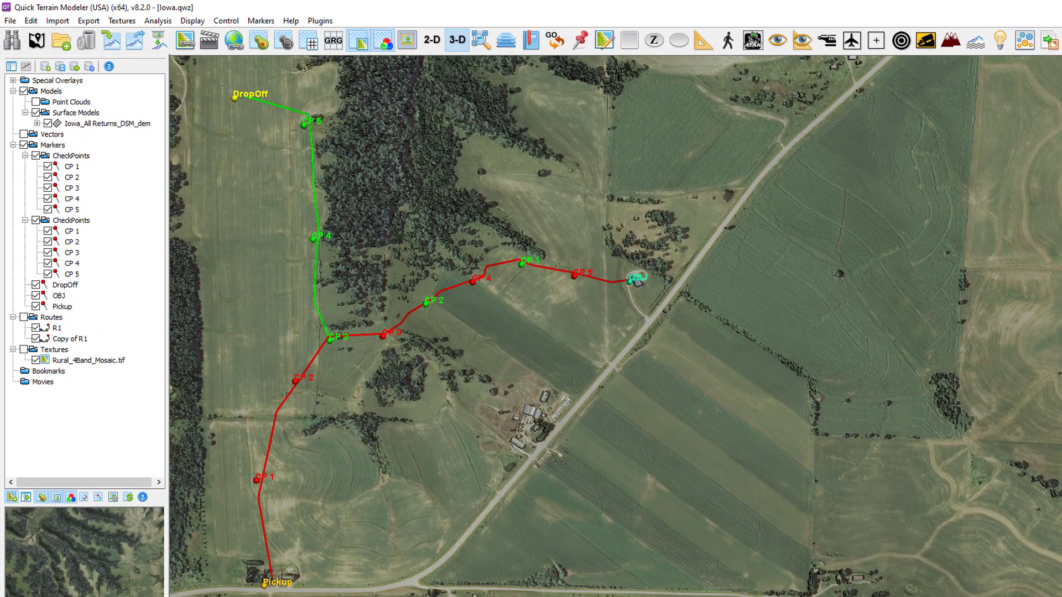
Bring up the route's actions menu to duplicate or reverse it
{"action": "key", "text": "shift+F10"}
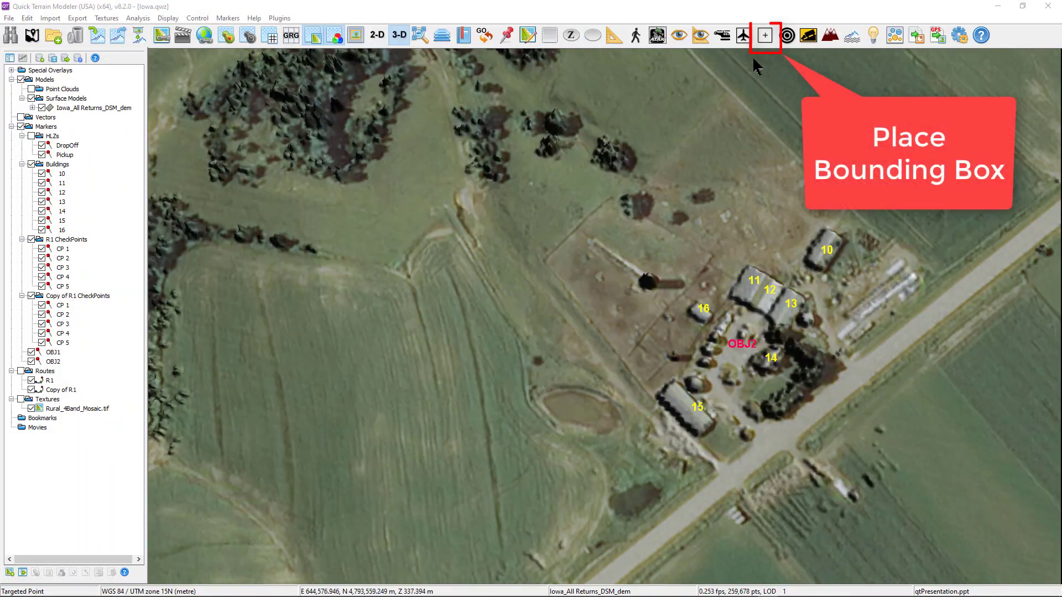
Create a bounding box of width 40, length 80 and orientation 305, centred beside the farm buildings
{"action": "left_click", "coordinate": [765, 35]}
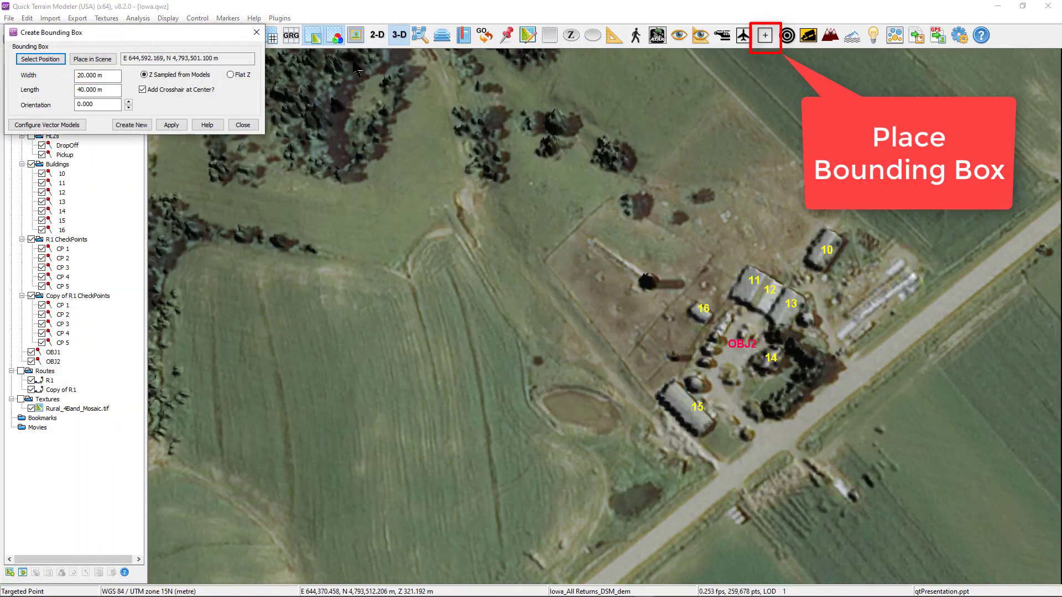
{"action": "left_click_drag", "start_coordinate": [247, 33], "coordinate": [618, 89]}
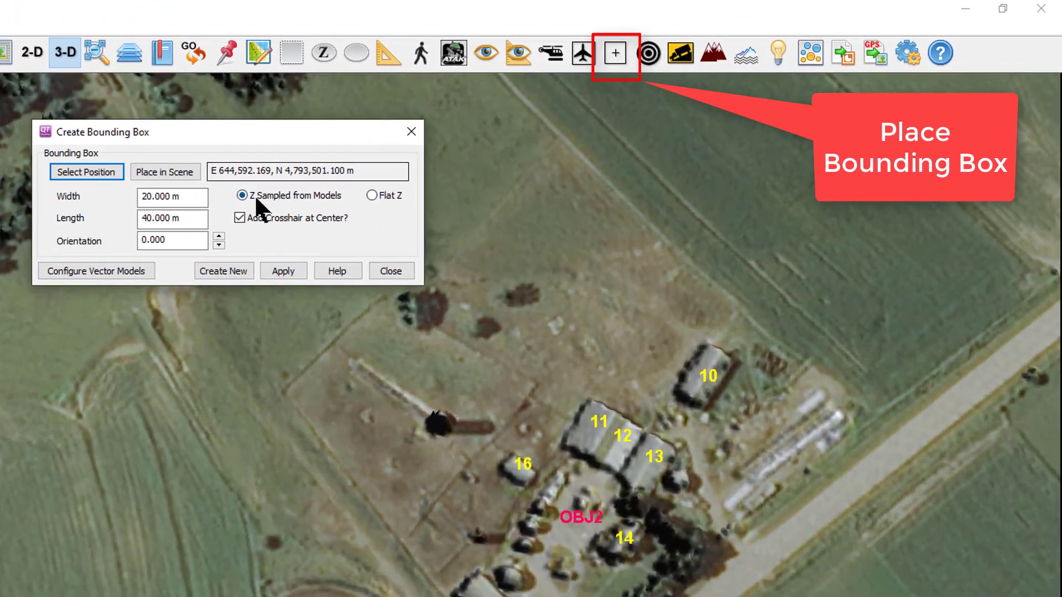
{"action": "left_click_drag", "start_coordinate": [200, 198], "coordinate": [116, 205]}
{"action": "type", "text": "40"}
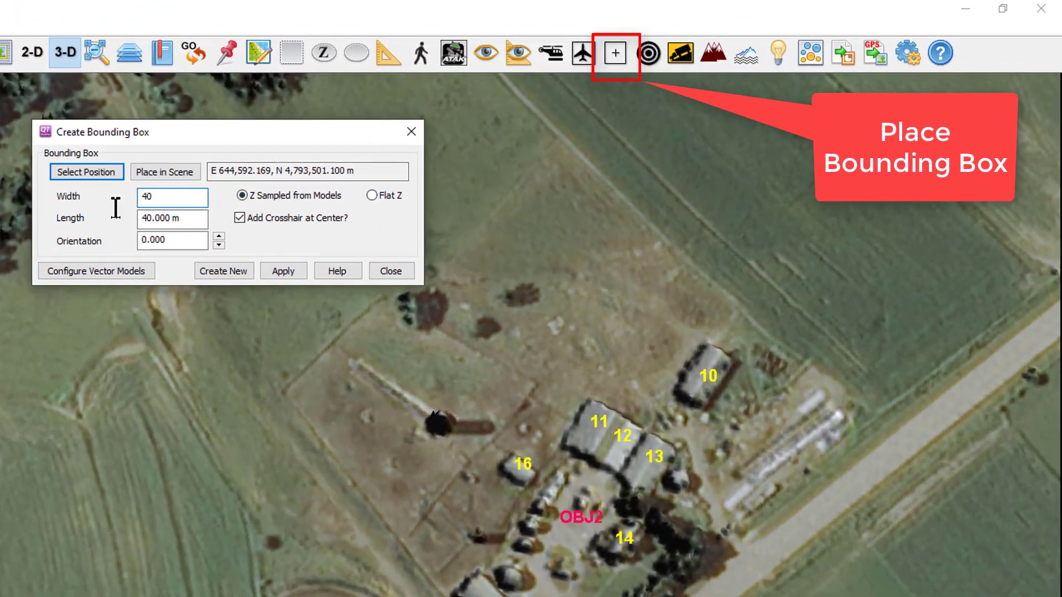
{"action": "left_click_drag", "start_coordinate": [204, 218], "coordinate": [36, 206]}
{"action": "type", "text": "80"}
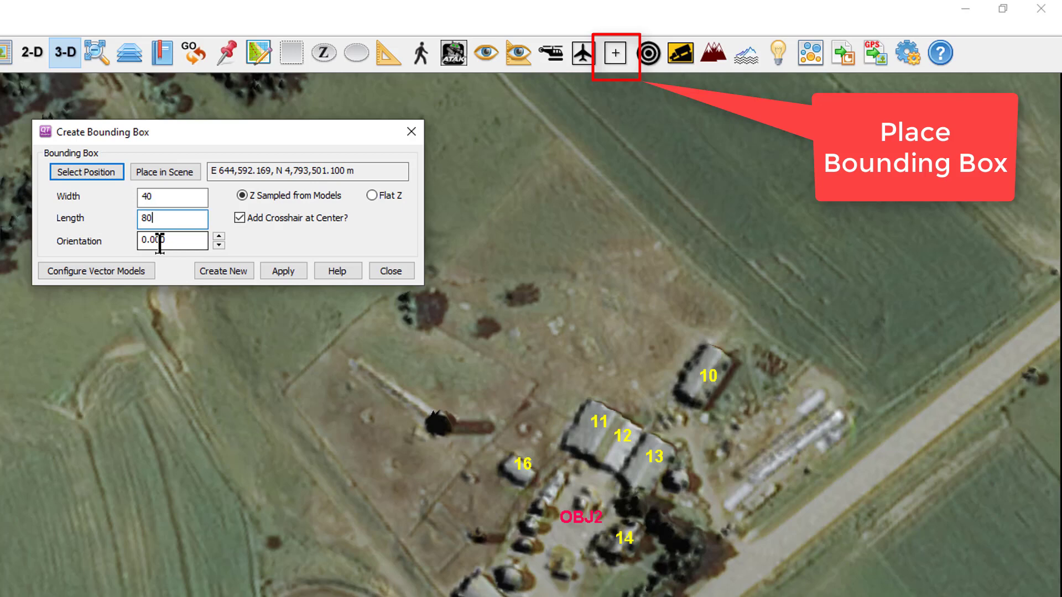
{"action": "left_click_drag", "start_coordinate": [159, 242], "coordinate": [95, 238]}
{"action": "type", "text": "305"}
{"action": "left_click", "coordinate": [180, 171]}
{"action": "left_click", "coordinate": [577, 236]}
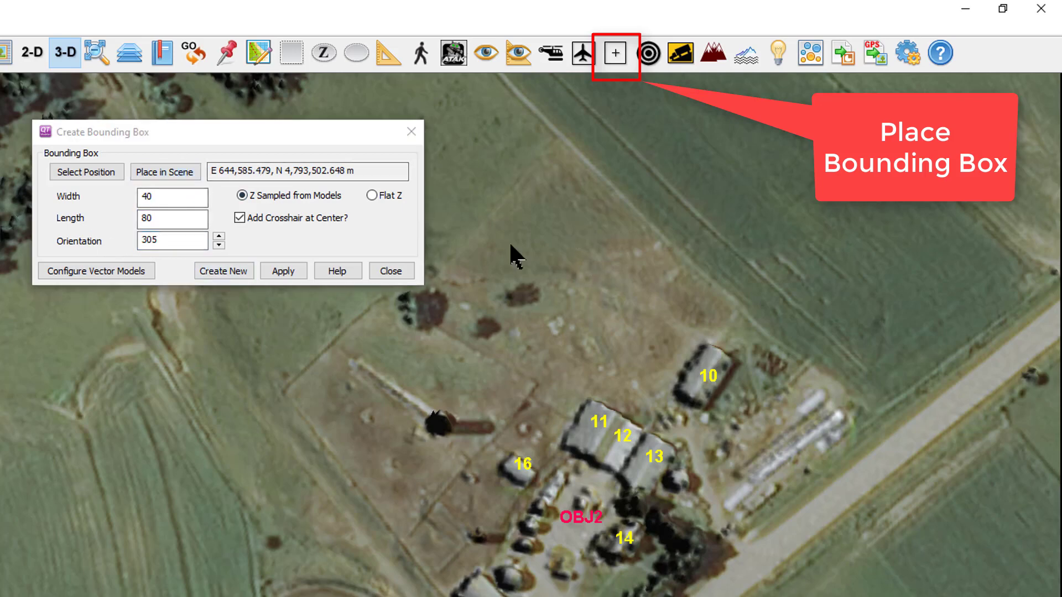
{"action": "left_click", "coordinate": [244, 271]}
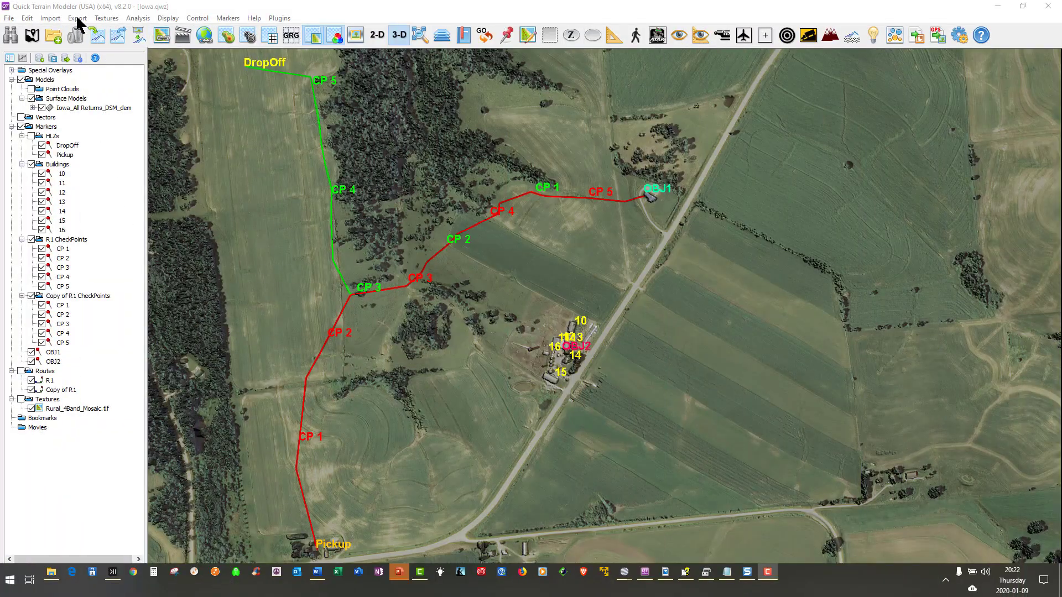
{"action": "left_click", "coordinate": [78, 18]}
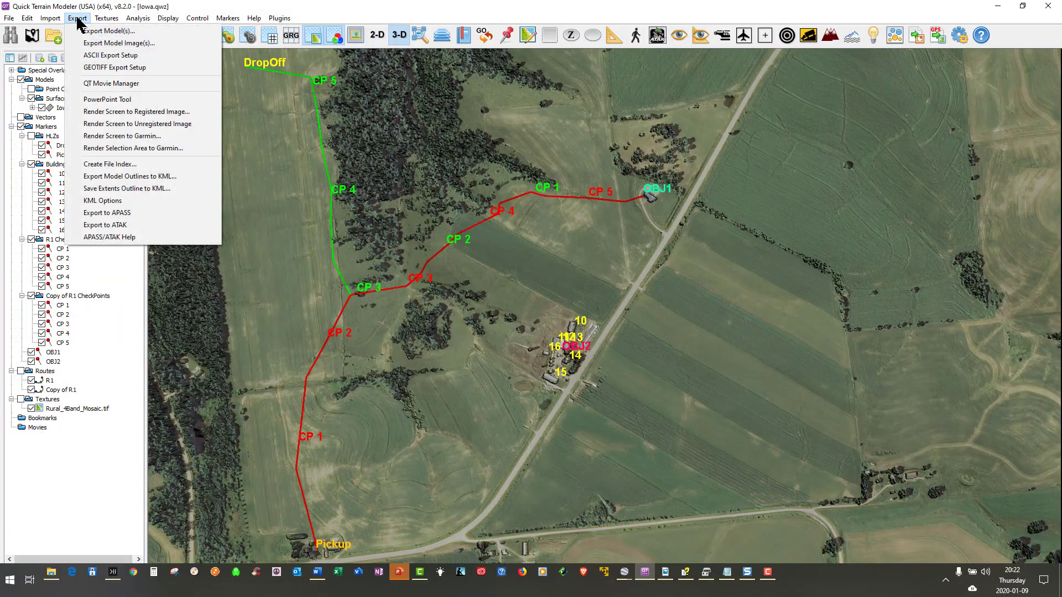
{"action": "left_click", "coordinate": [92, 100]}
{"action": "left_click_drag", "start_coordinate": [100, 27], "coordinate": [261, 61]}
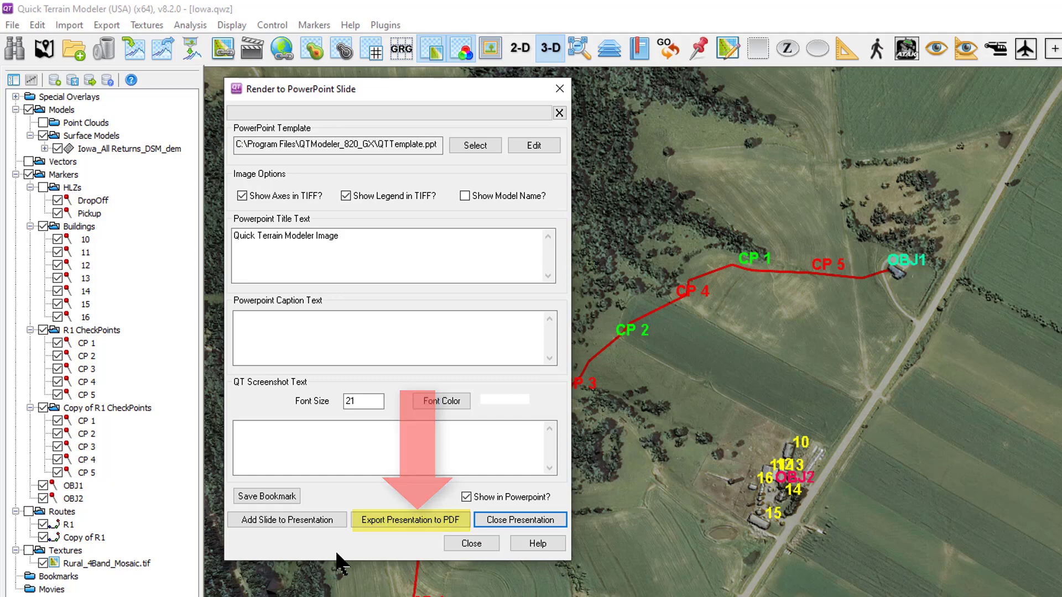
Close the PowerPoint export settings and browse Marker Manager's All Markers export formats
{"action": "left_click", "coordinate": [452, 544]}
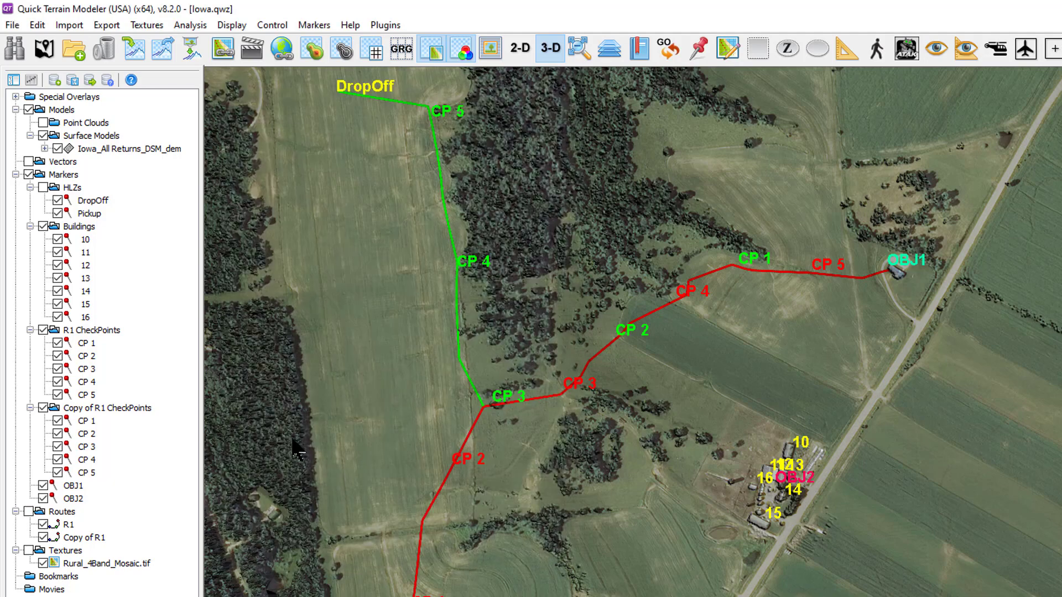
{"action": "double_click", "coordinate": [68, 176]}
{"action": "left_click", "coordinate": [387, 154]}
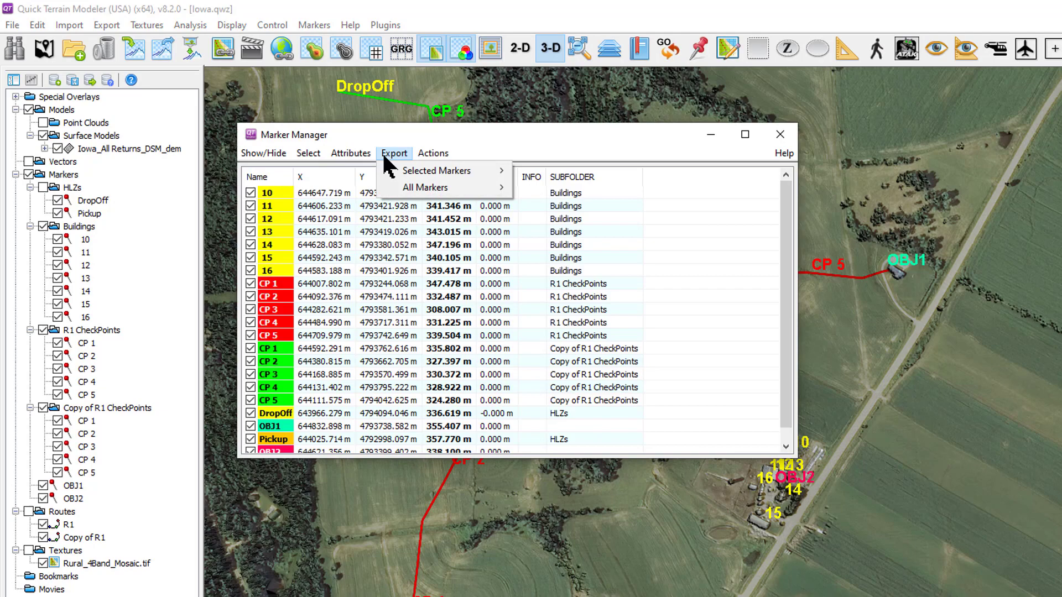
{"action": "mouse_move", "coordinate": [394, 187]}
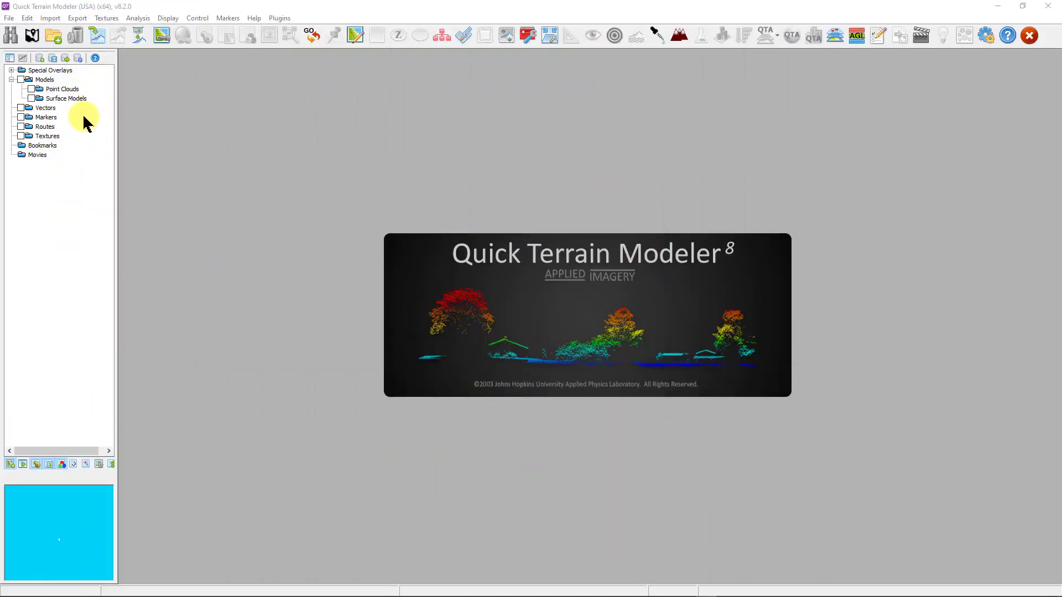
Open trees.laz after checking its Extra Per-point Attributes in the file details
{"action": "left_click", "coordinate": [54, 35]}
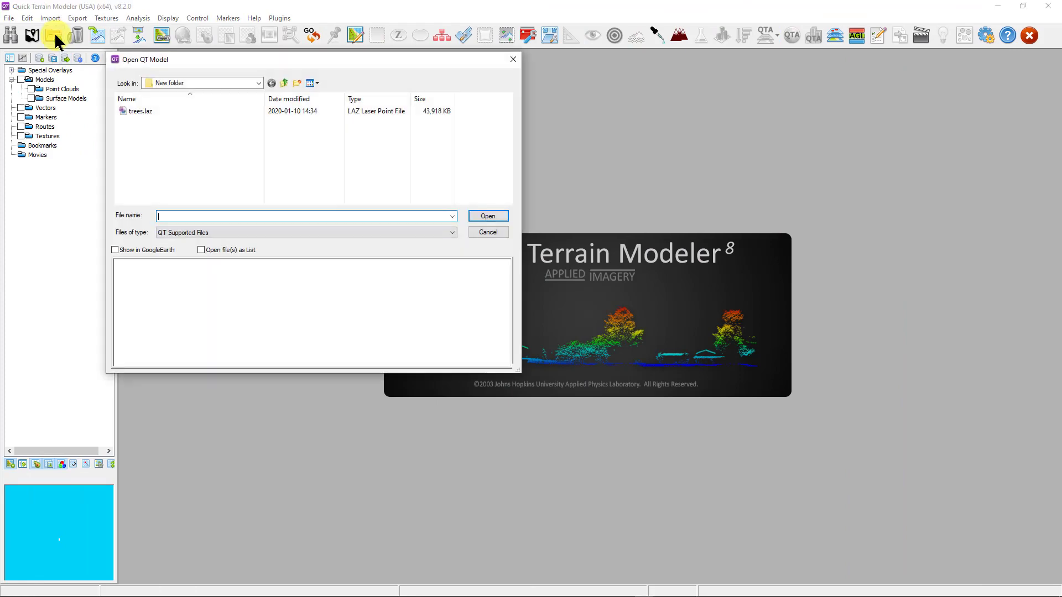
{"action": "left_click", "coordinate": [140, 111]}
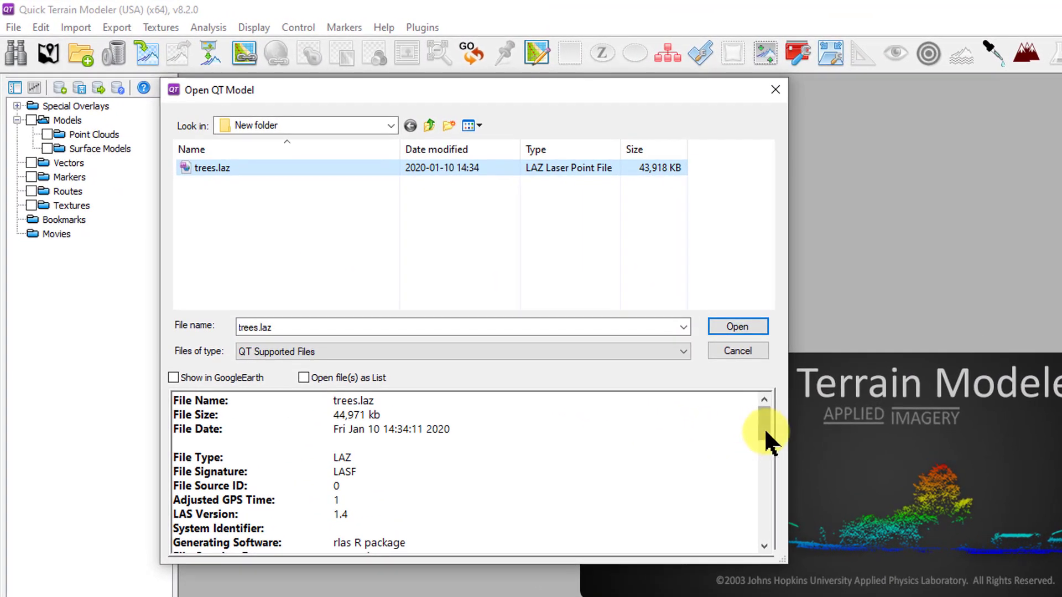
{"action": "left_click_drag", "start_coordinate": [764, 426], "coordinate": [766, 456]}
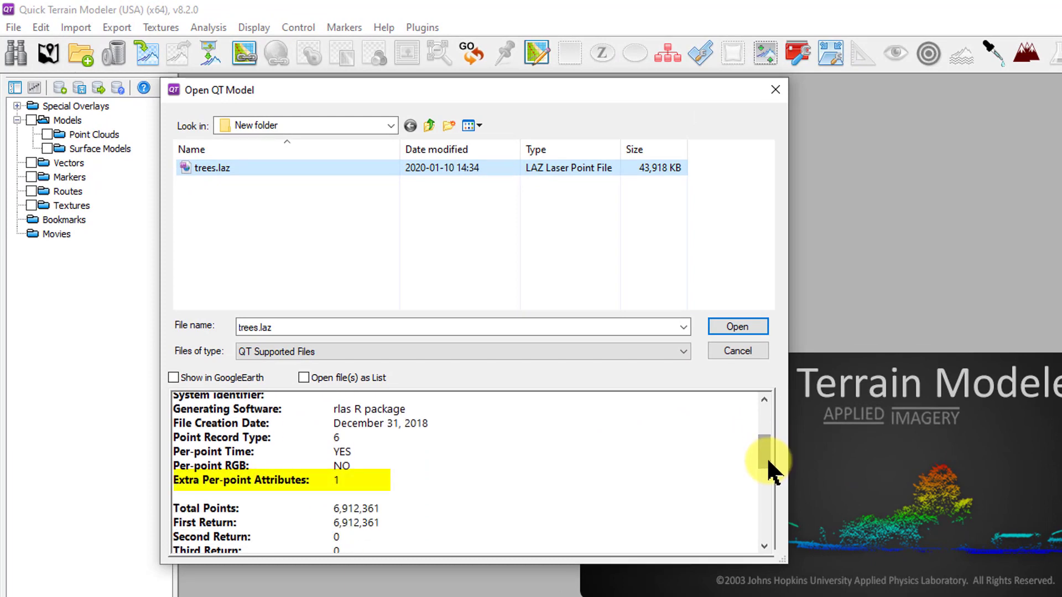
{"action": "left_click", "coordinate": [746, 328]}
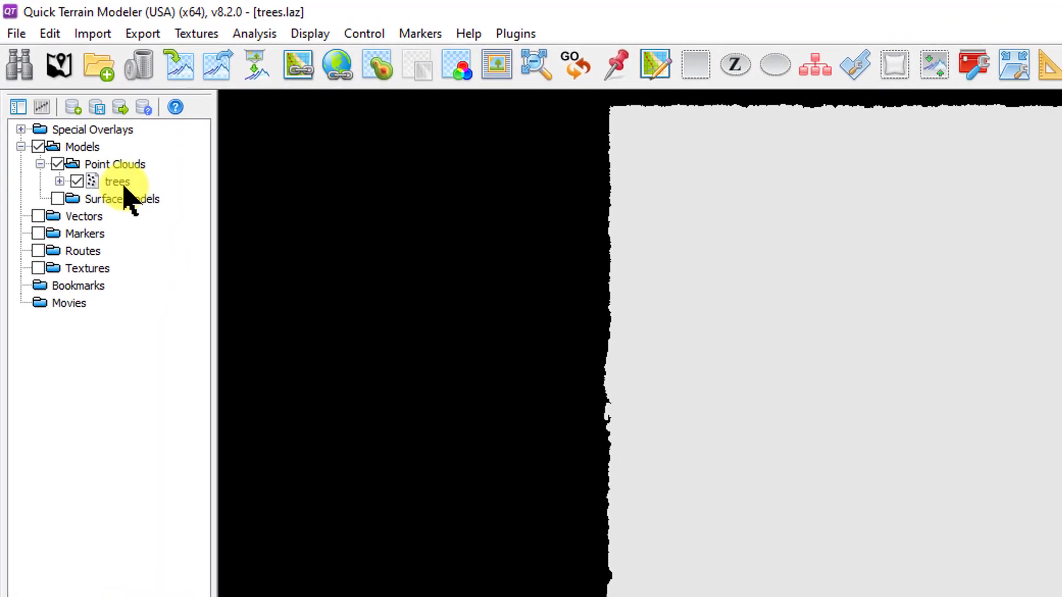
Filter trees by the treeID attribute with random band colours, then tilt and zoom into perspective
{"action": "right_click", "coordinate": [64, 98]}
{"action": "mouse_move", "coordinate": [248, 465]}
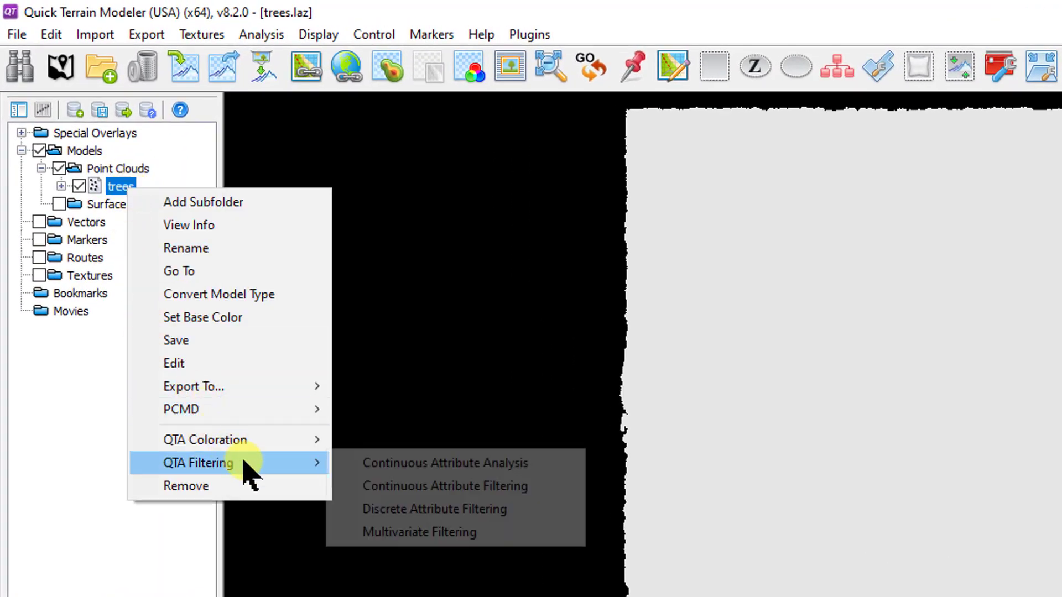
{"action": "left_click", "coordinate": [340, 490]}
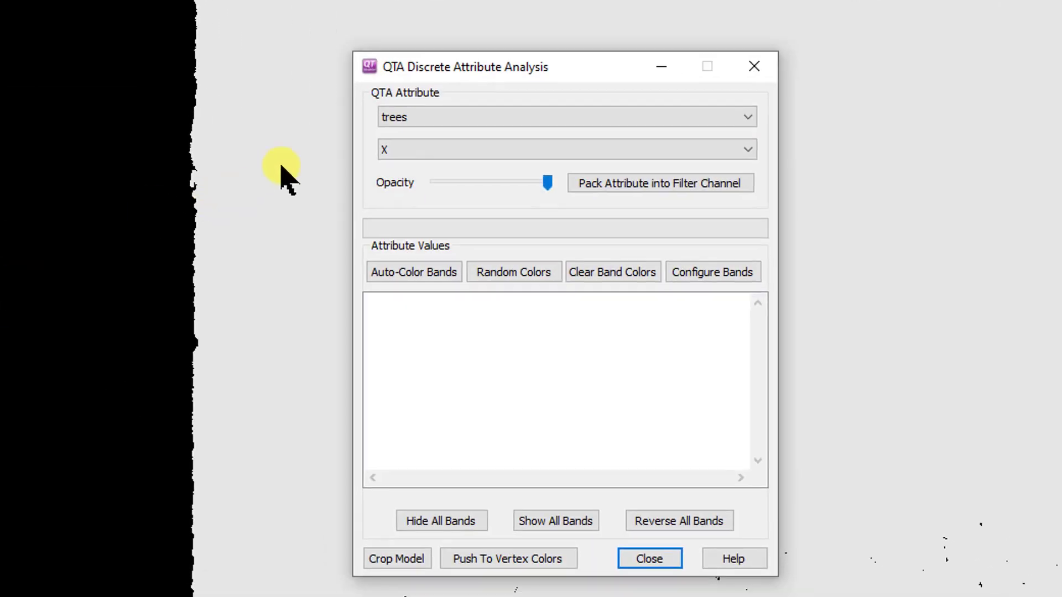
{"action": "left_click", "coordinate": [398, 155]}
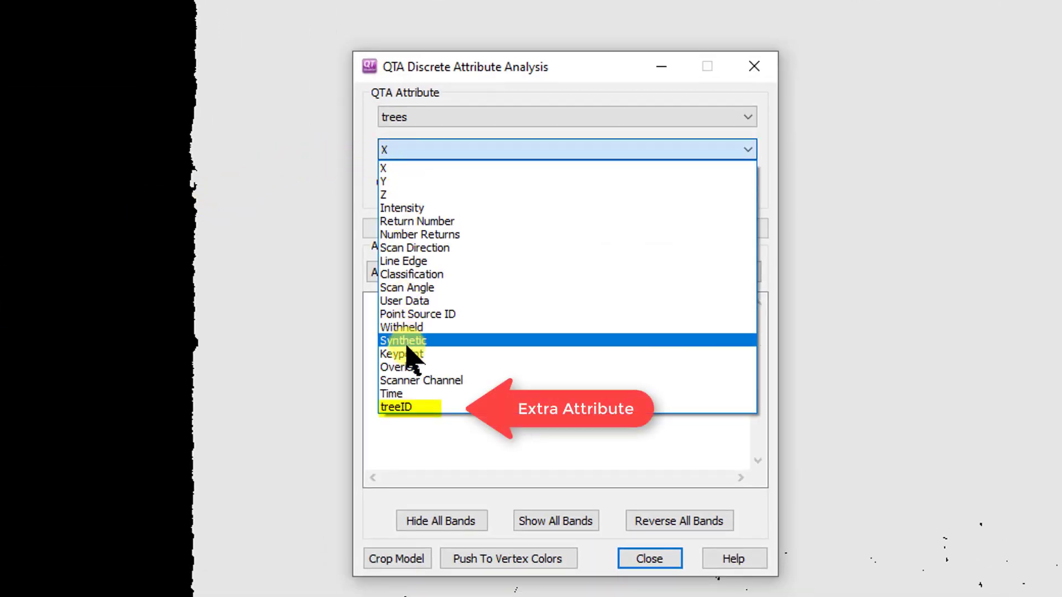
{"action": "left_click", "coordinate": [414, 405]}
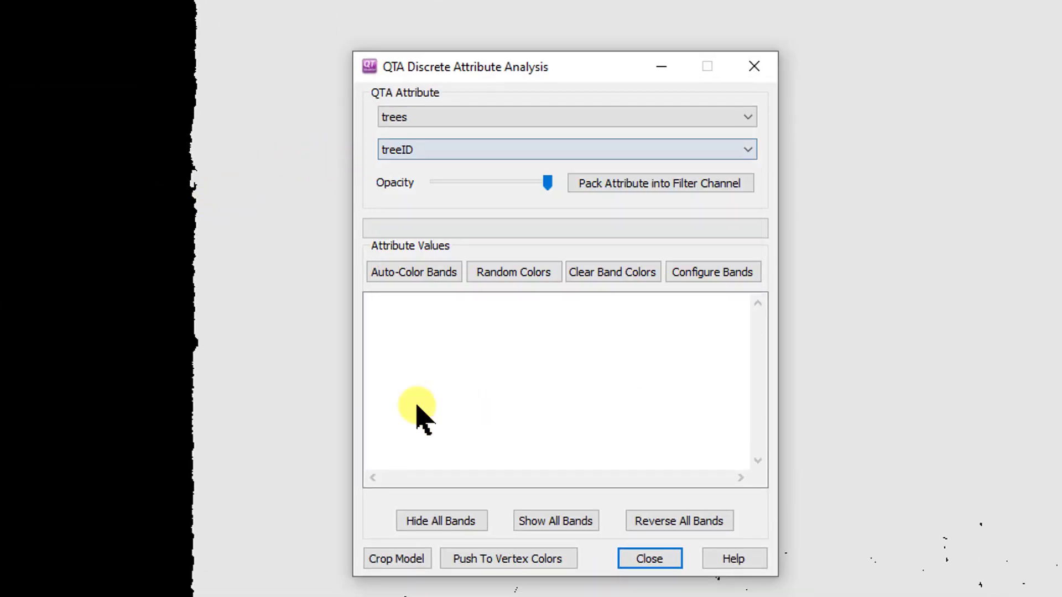
{"action": "left_click", "coordinate": [630, 185]}
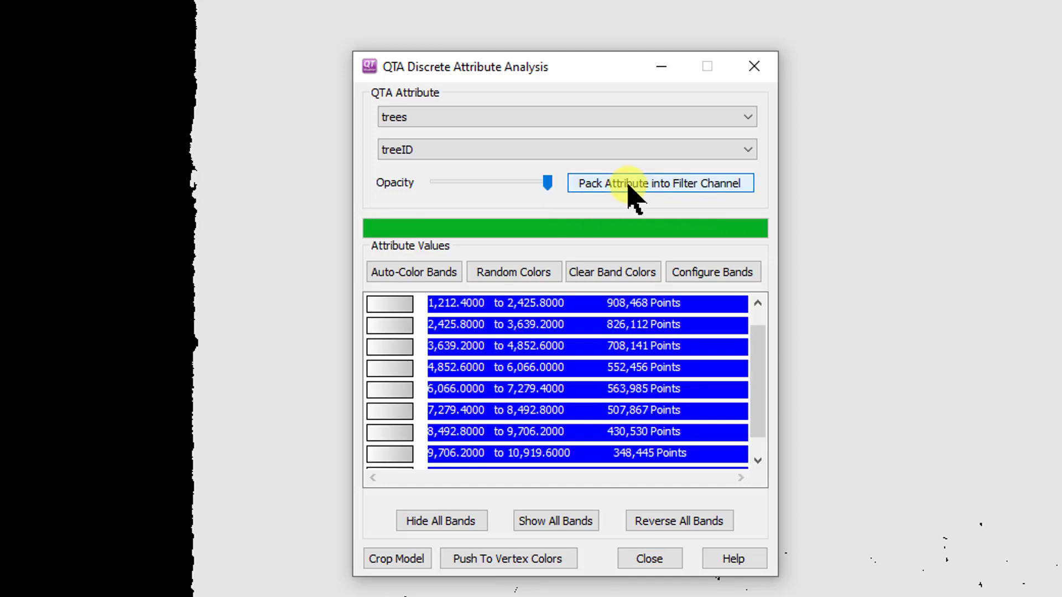
{"action": "left_click", "coordinate": [532, 270]}
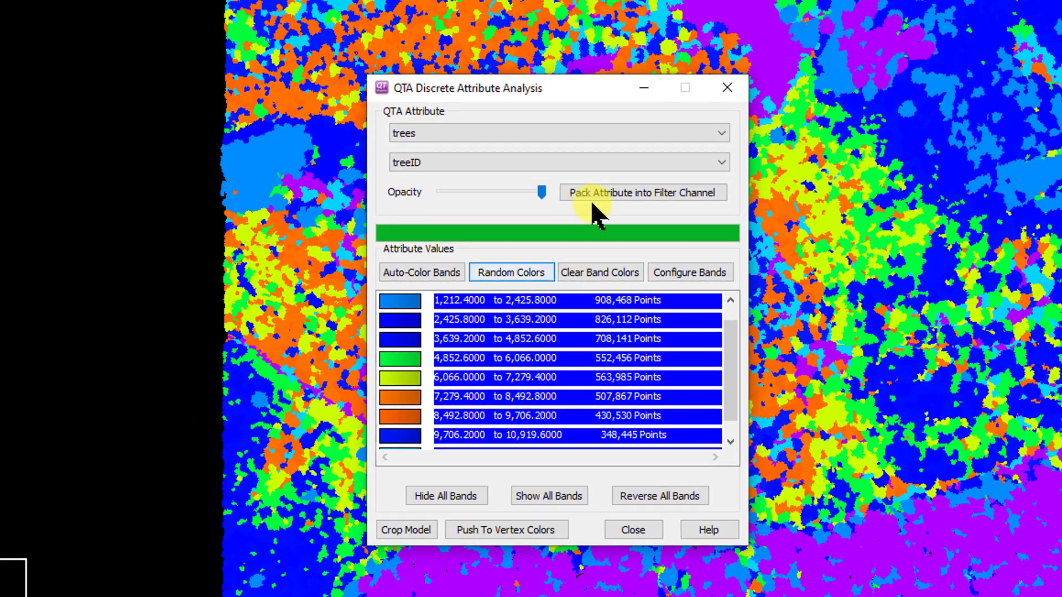
{"action": "left_click", "coordinate": [727, 87]}
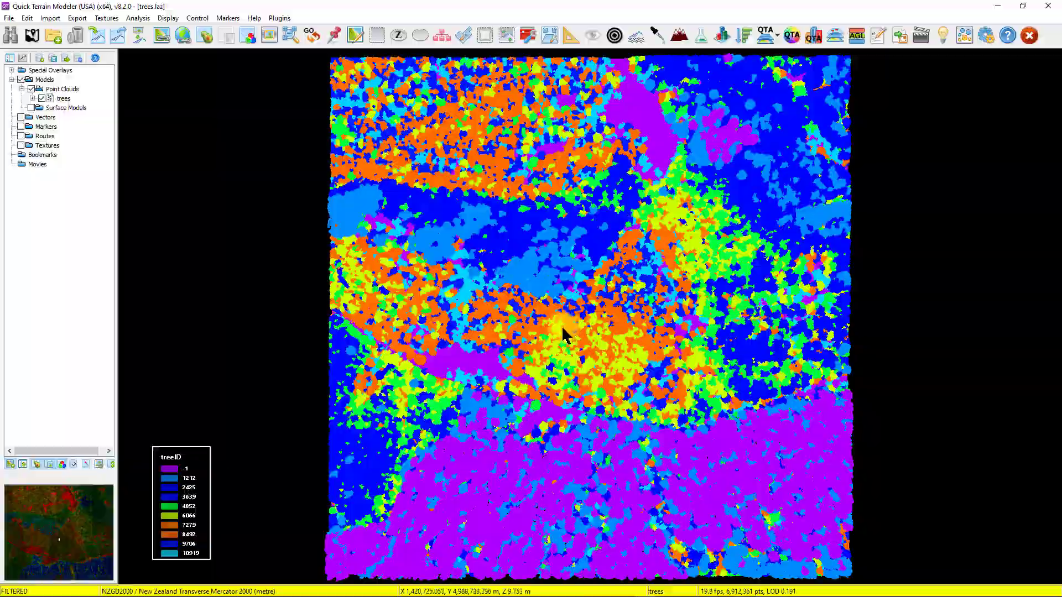
{"action": "mouse_move", "coordinate": [563, 334]}
{"action": "left_mouse_down"}
{"action": "mouse_move", "coordinate": [539, 365]}
{"action": "mouse_move", "coordinate": [492, 344]}
{"action": "mouse_move", "coordinate": [445, 345]}
{"action": "left_mouse_up"}
{"action": "scroll", "coordinate": [539, 365], "scroll_direction": "up", "scroll_amount": 10}
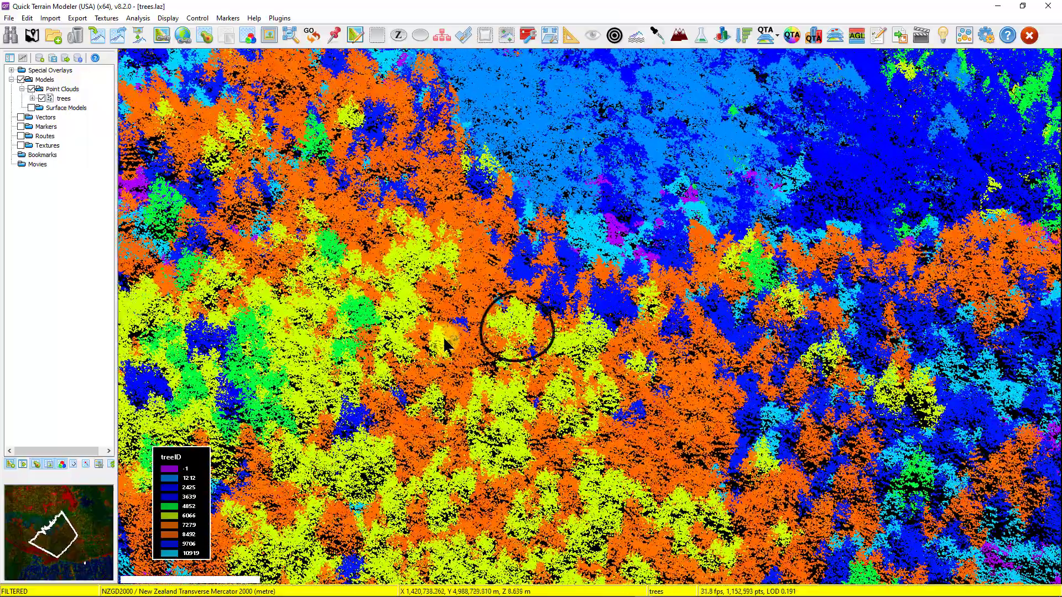
Query a tree point and scroll its Source File Info to the treeID value
{"action": "left_click", "coordinate": [516, 317]}
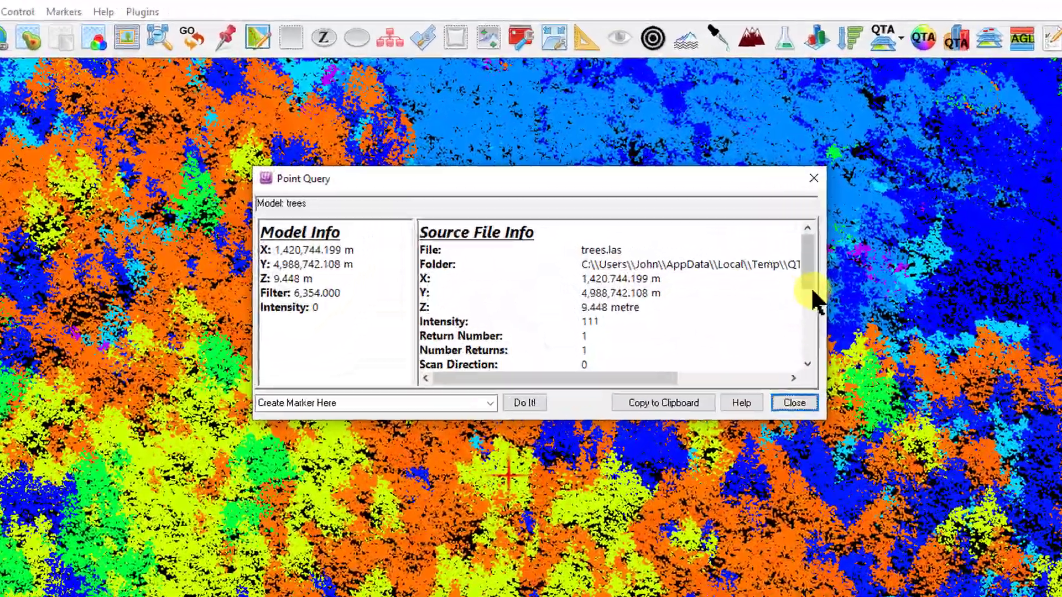
{"action": "left_click_drag", "start_coordinate": [807, 273], "coordinate": [805, 346]}
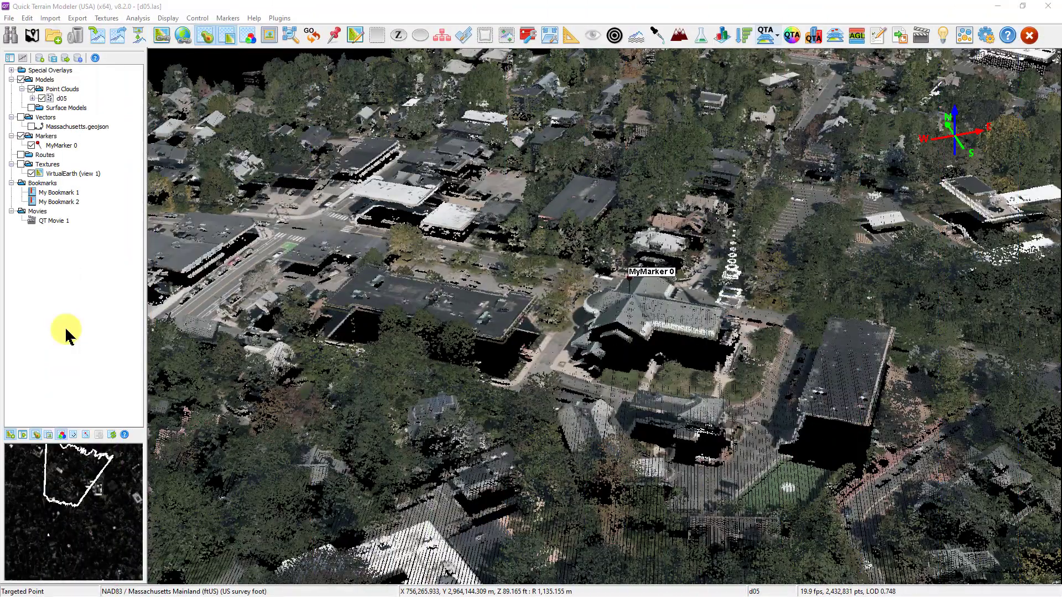
Launch the AGL Analyst for d05 and list its bare-earth algorithm choices
{"action": "left_click", "coordinate": [137, 18]}
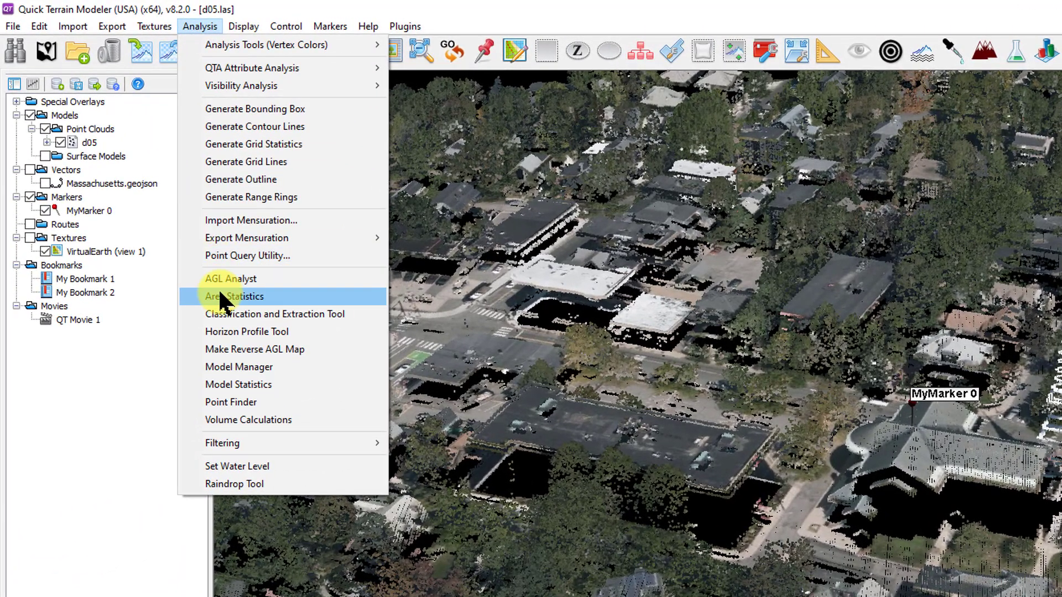
{"action": "left_click", "coordinate": [217, 277]}
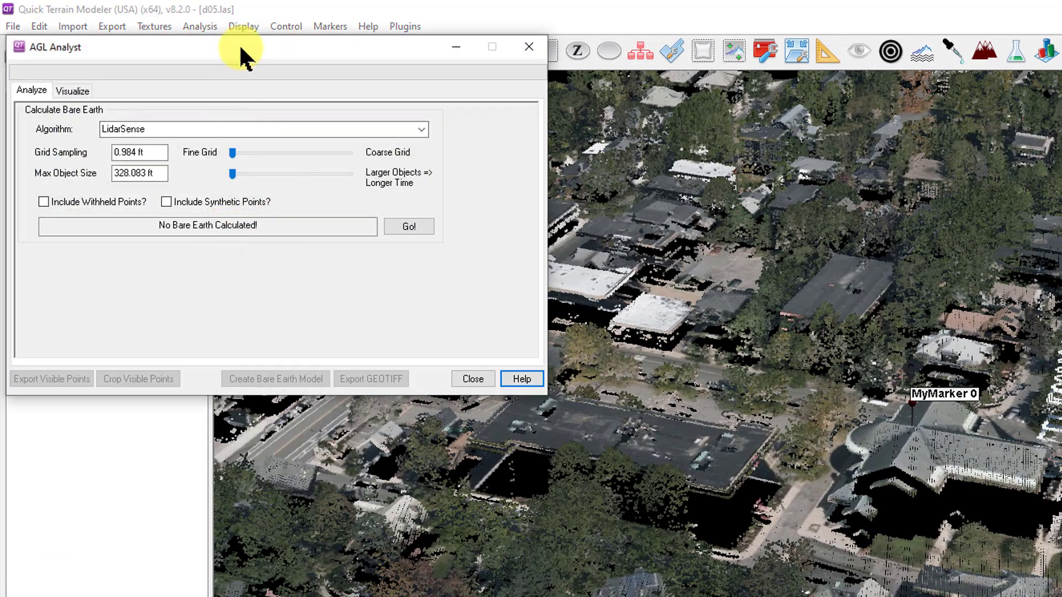
{"action": "left_click_drag", "start_coordinate": [240, 47], "coordinate": [580, 142]}
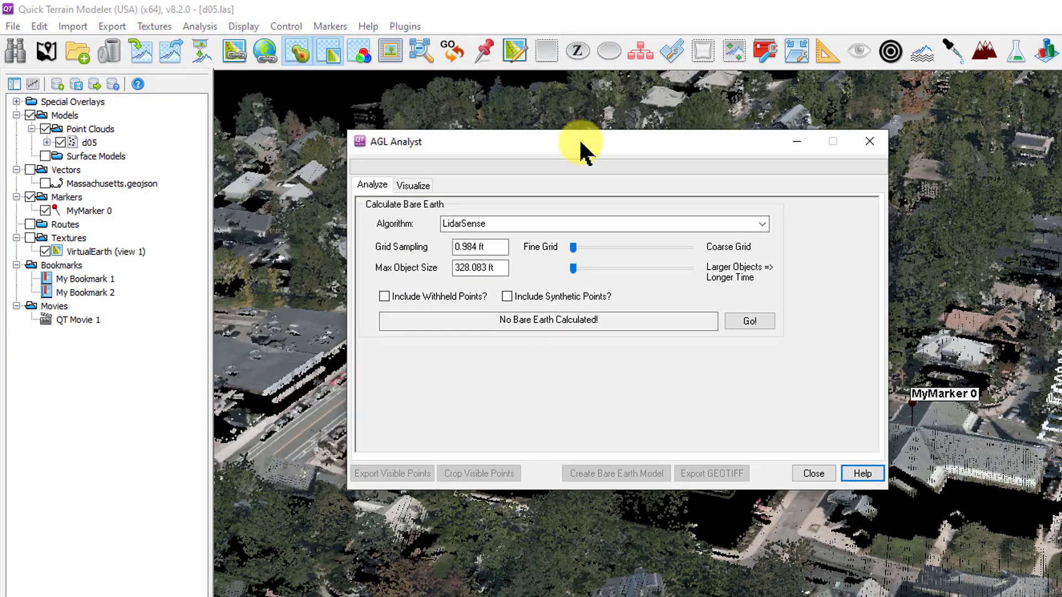
{"action": "left_click", "coordinate": [760, 226]}
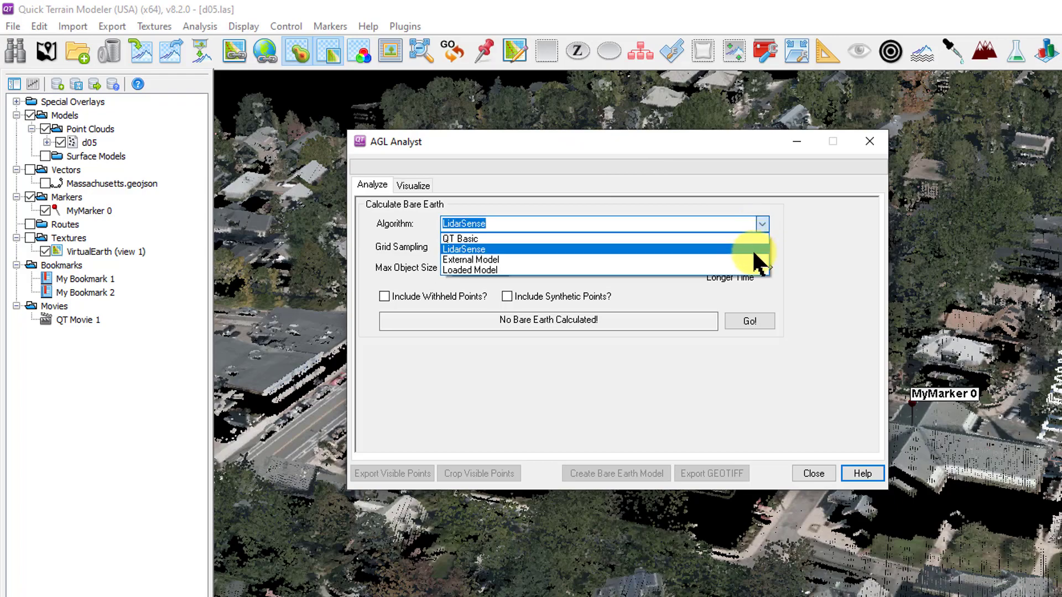